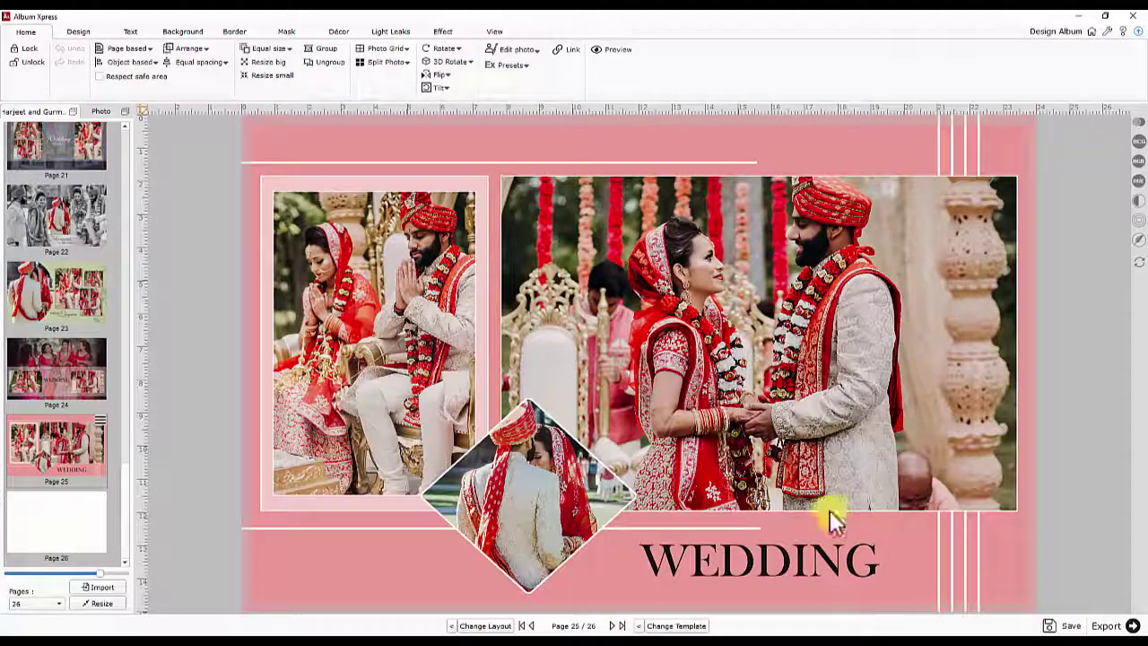
Step: Switch from the page editor to the Export screen showing all album page thumbnails
click(1103, 626)
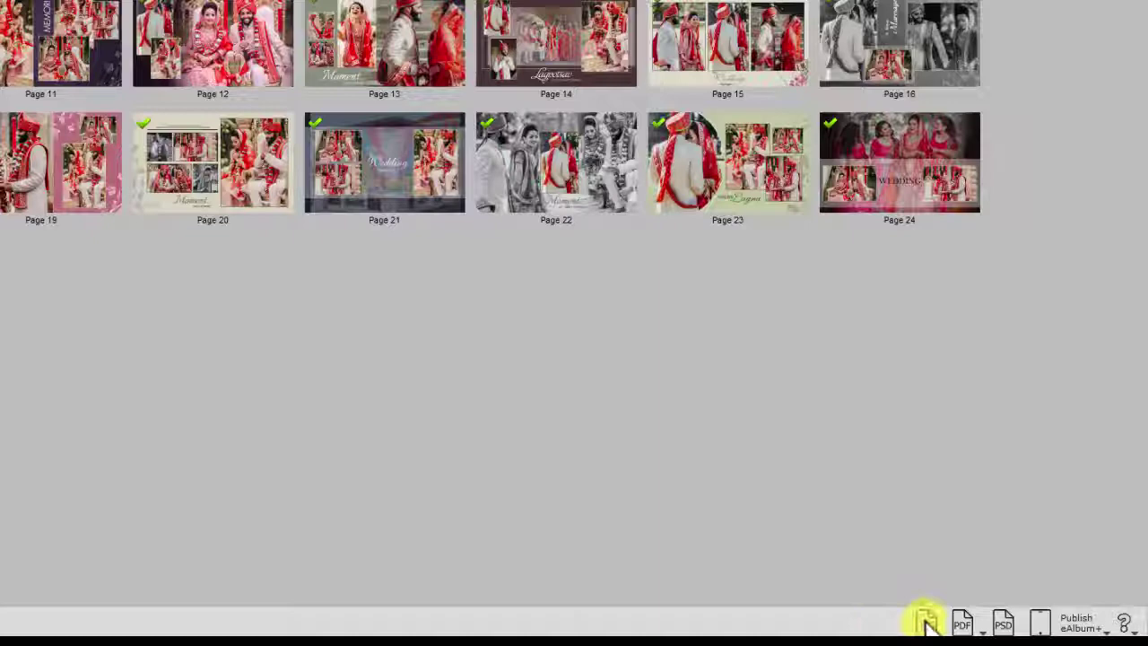
Step: Start a JPG export named with ' Final JPG' appended, keeping album pages unsplit
click(925, 621)
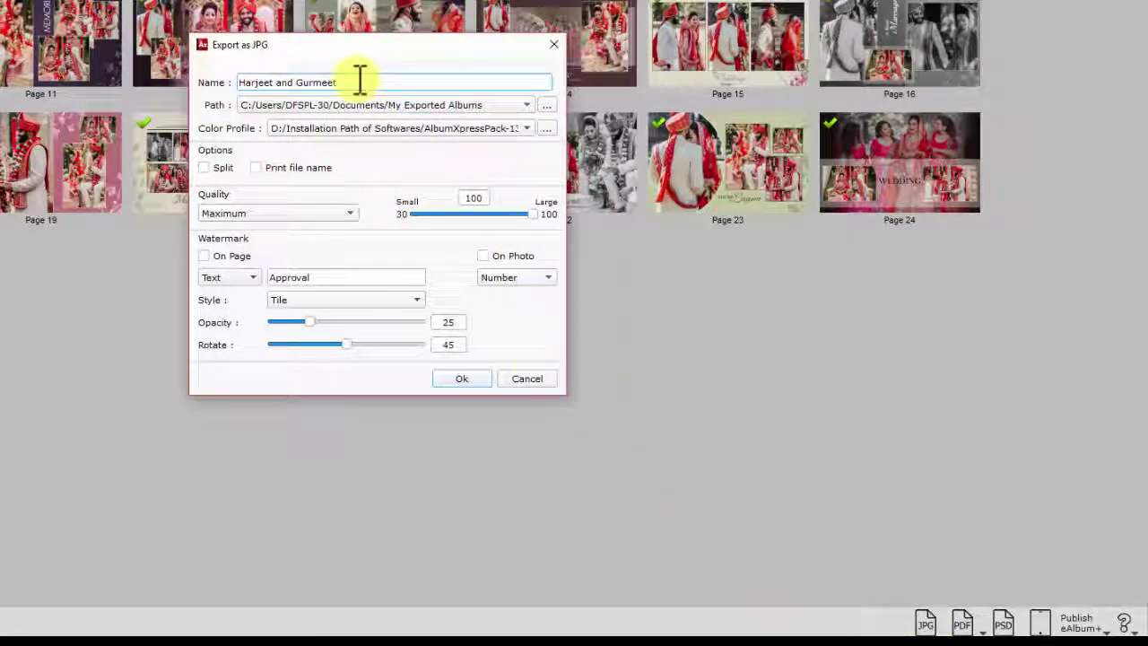
text(Final JPG)
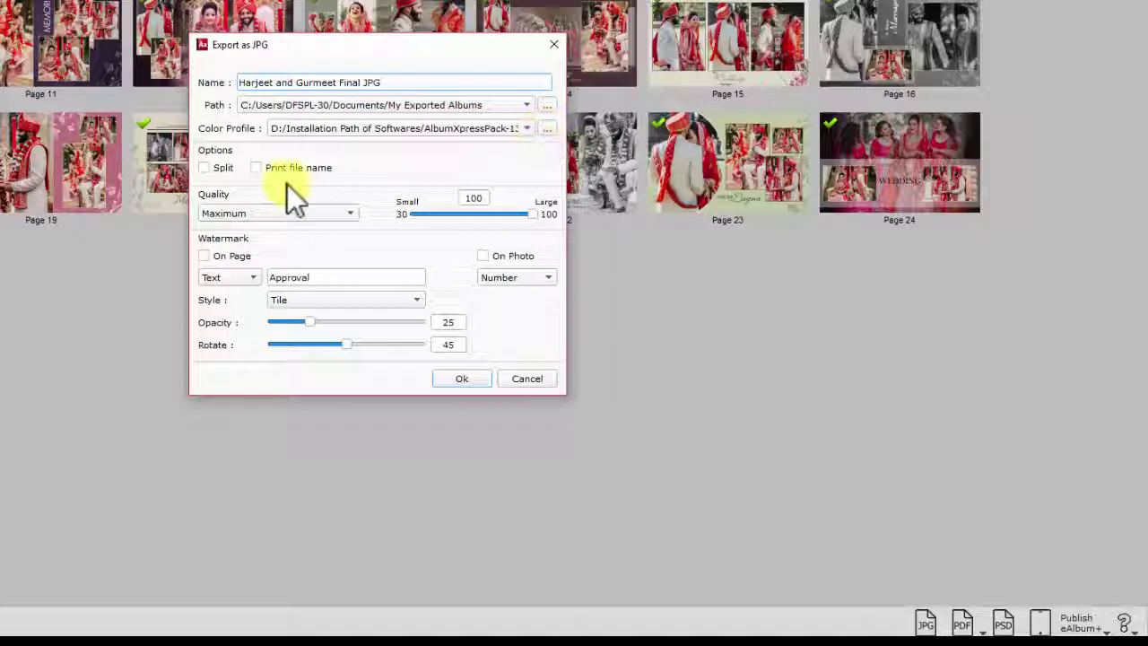
click(203, 165)
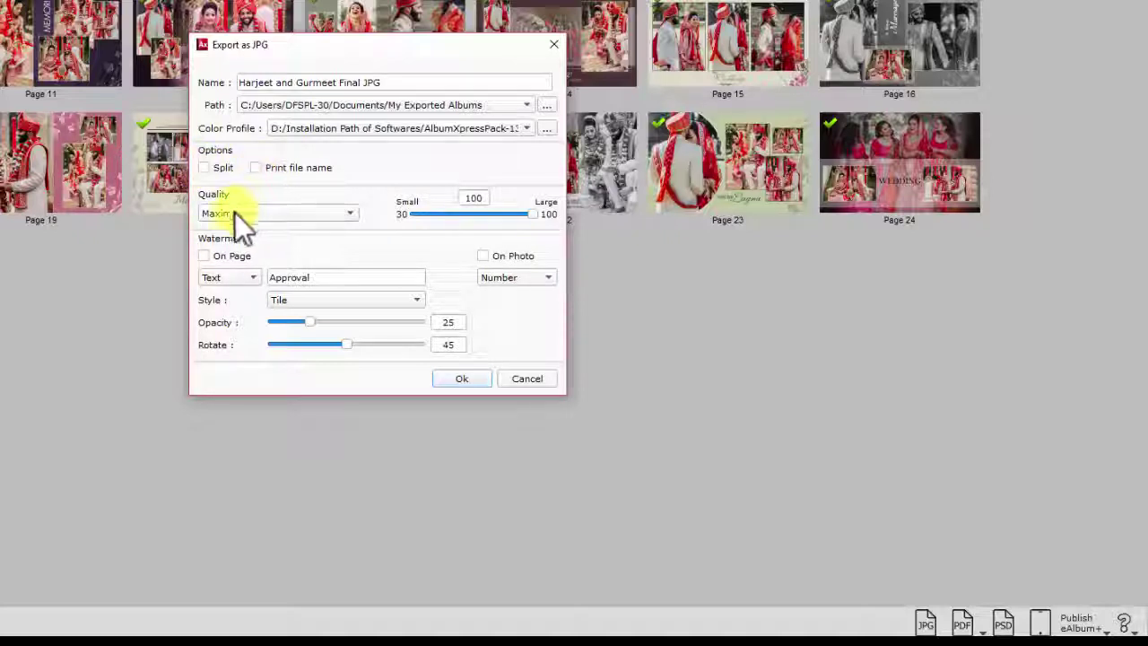
Step: Adjust the JPG export quality slider, settling at 71 (Medium)
drag(536, 214, 484, 214)
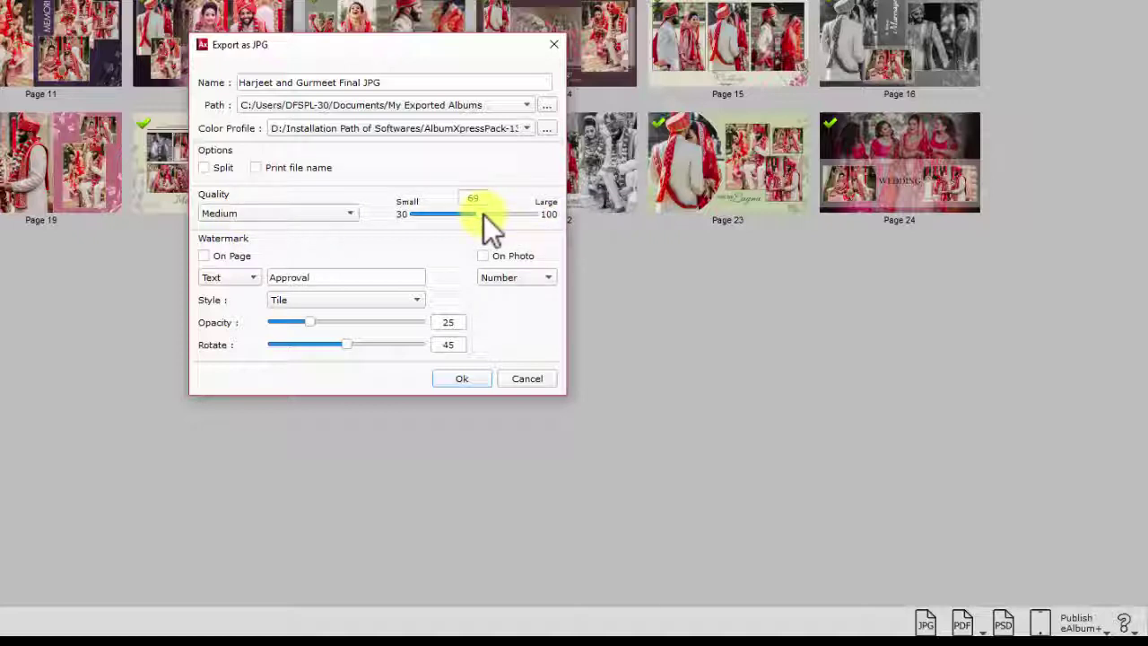
drag(484, 214, 538, 215)
drag(538, 215, 444, 218)
drag(443, 218, 491, 220)
Step: Switch the watermark type between Image and Text, selecting the Approval text, and reopen the type list
click(235, 275)
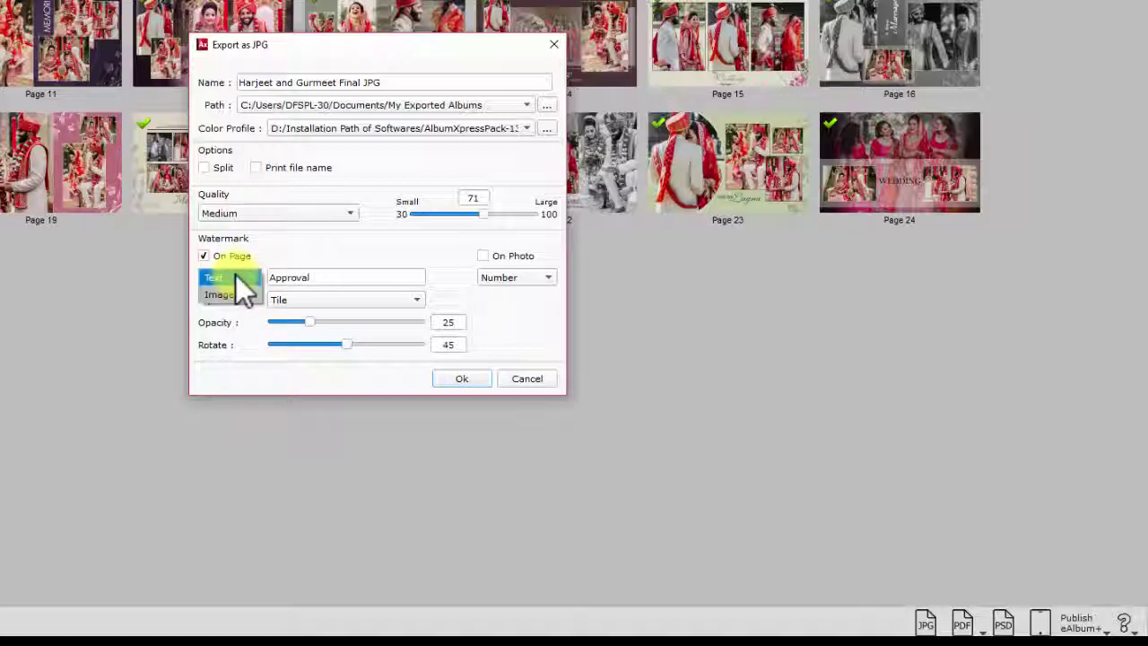
click(237, 293)
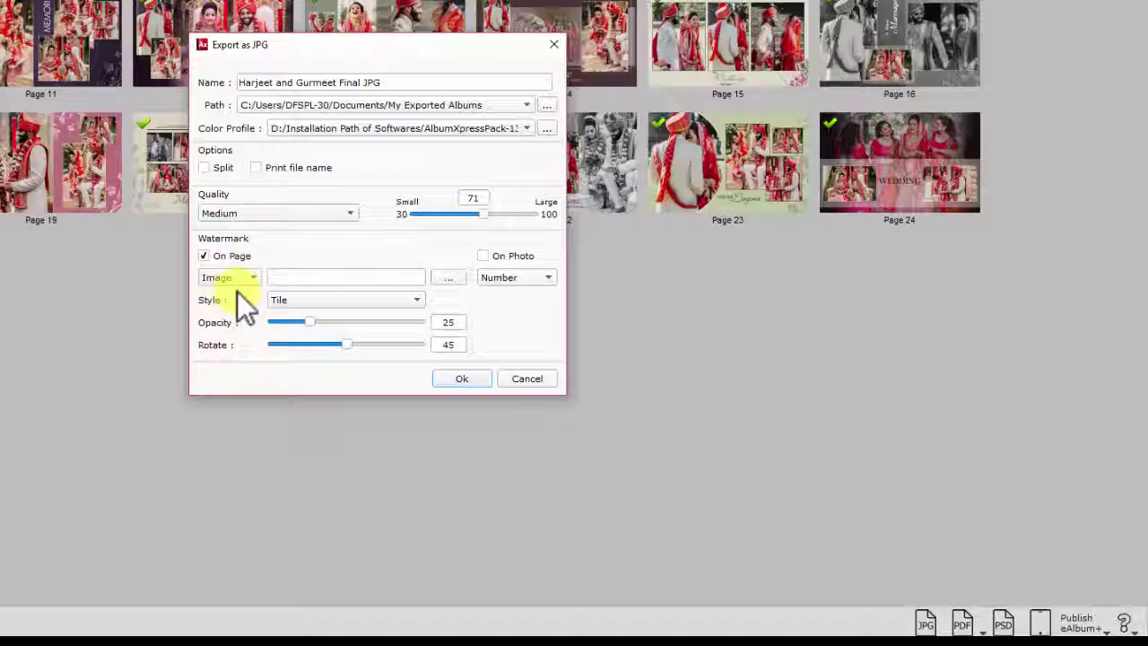
click(236, 278)
click(231, 261)
drag(310, 278, 267, 278)
click(242, 277)
Step: Set an Image watermark using DGFLICK LOGO.png from the Pictures\Logo folder
click(241, 292)
click(449, 278)
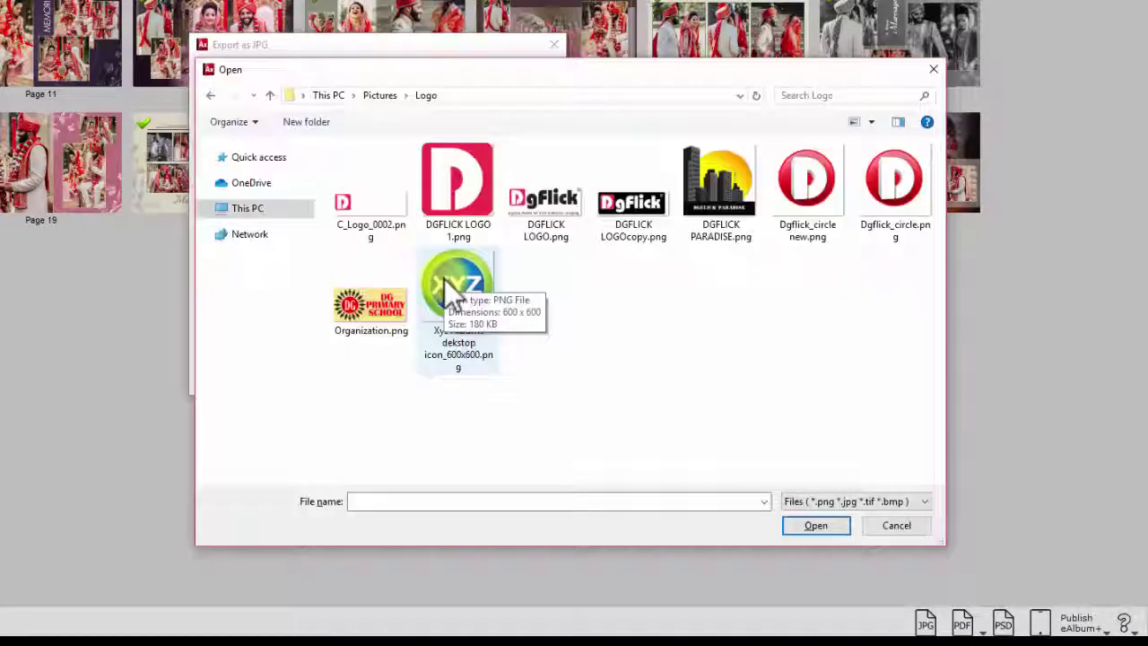
click(554, 209)
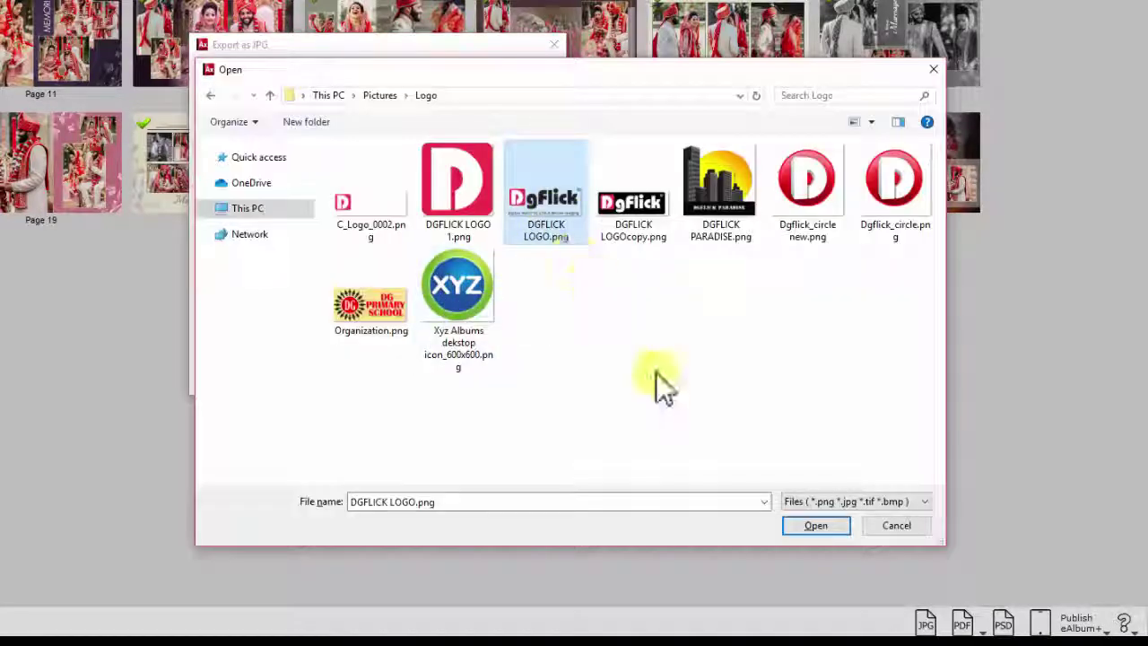
click(800, 525)
click(300, 300)
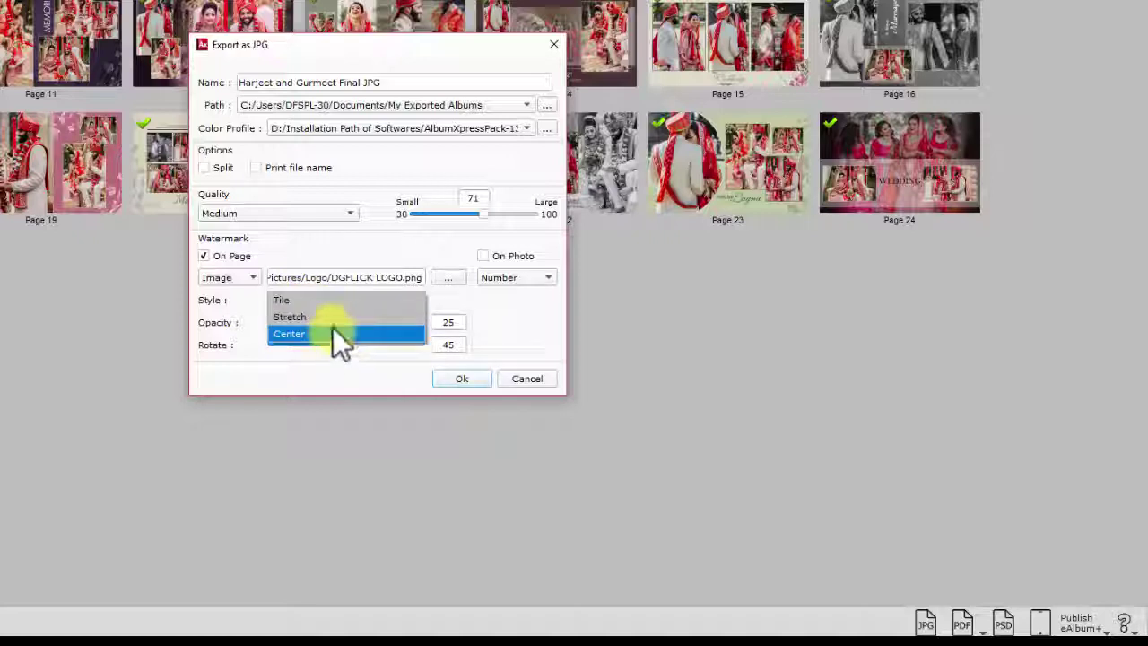
Step: Tile the logo watermark at opacity 32 and rotation 41, and add Number watermarks on photos
click(321, 298)
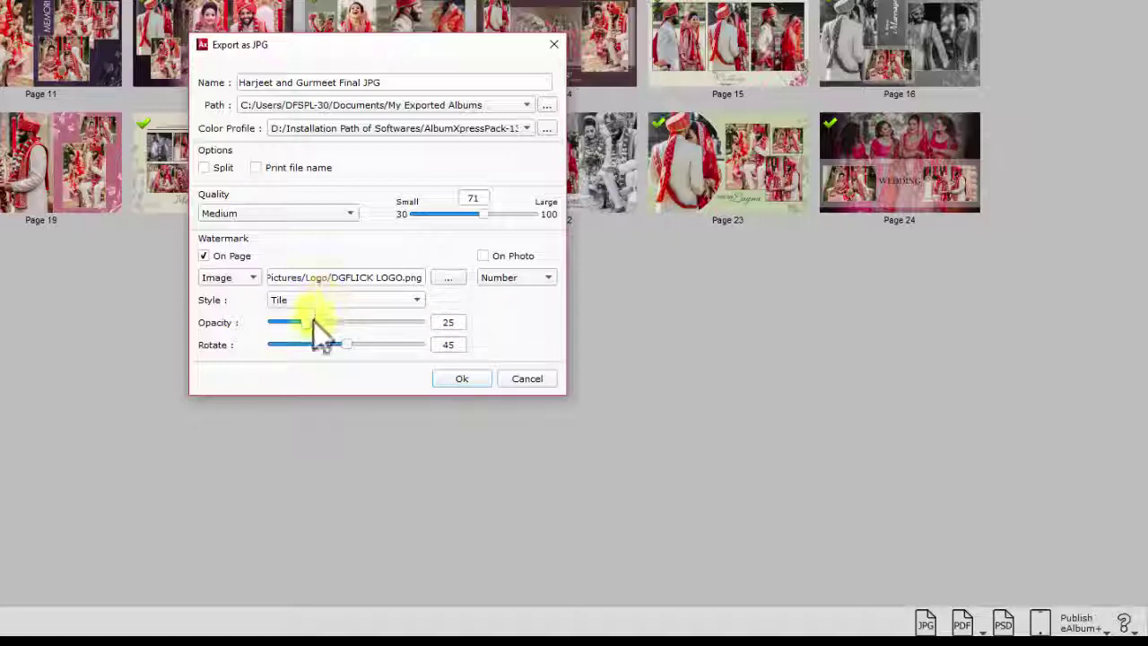
drag(313, 320, 344, 341)
click(483, 257)
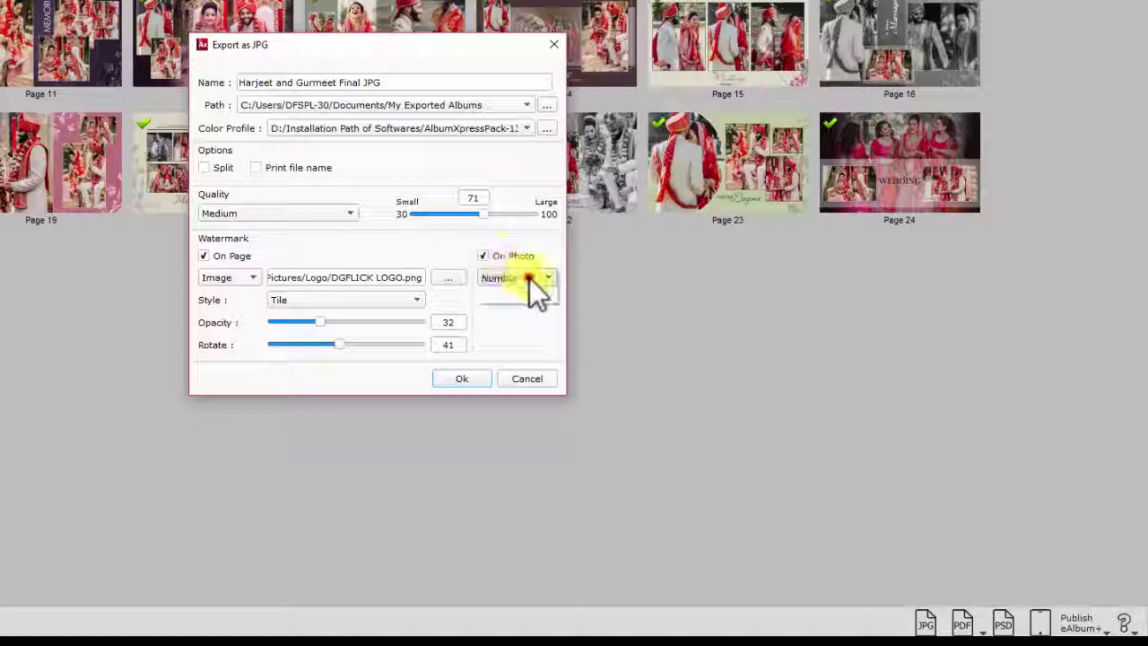
click(529, 277)
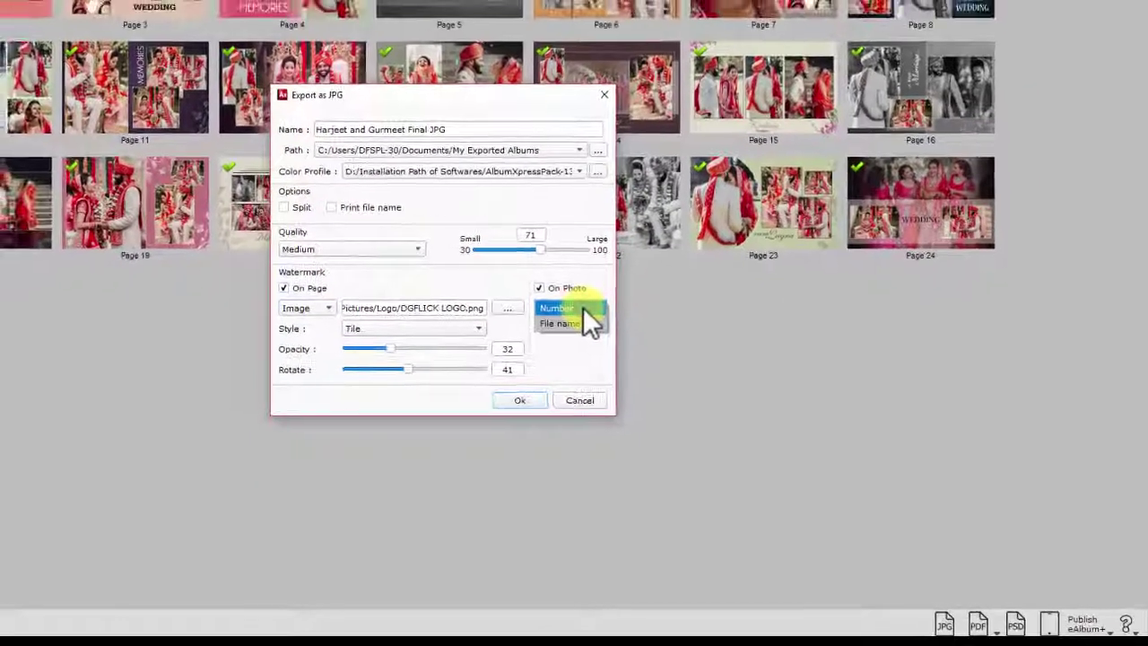
click(583, 308)
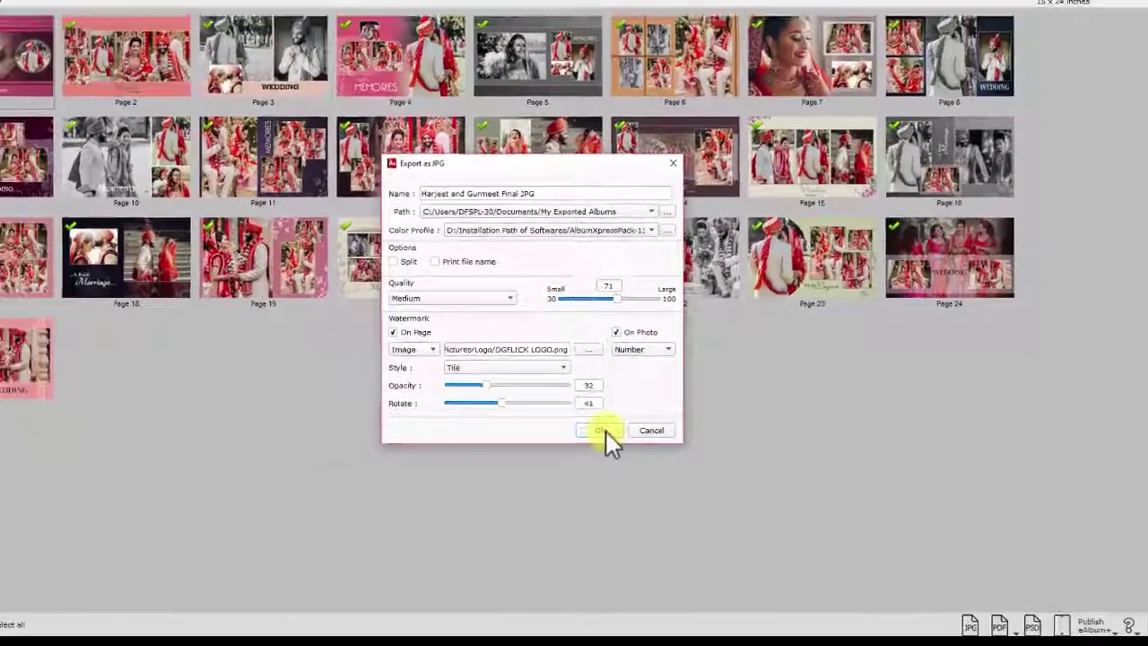
Step: Export the watermarked JPG pages to My Exported Albums and bring up the PDF resolution menu
click(606, 431)
click(596, 353)
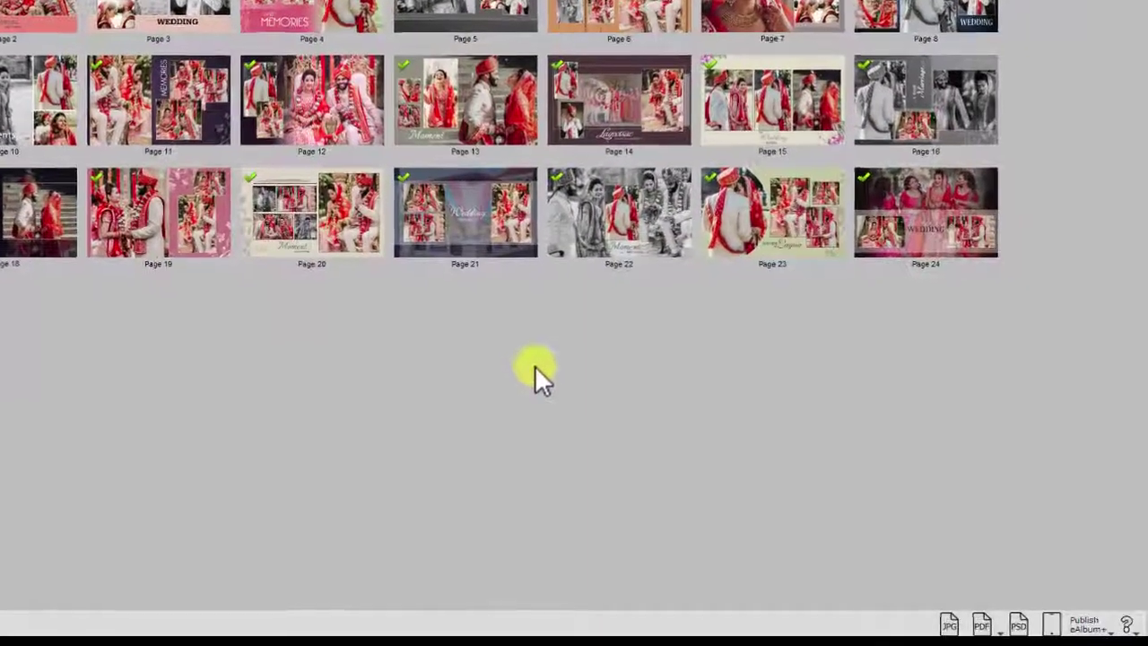
click(981, 622)
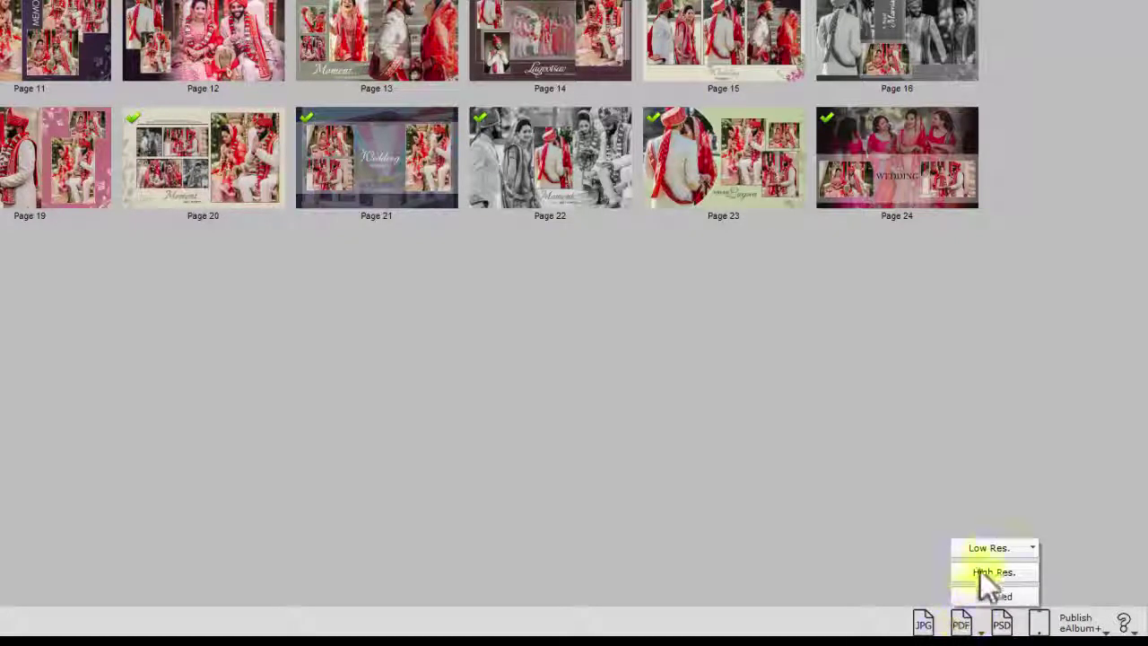
Step: Choose a Low Res. PDF export at 72 DPI
click(989, 548)
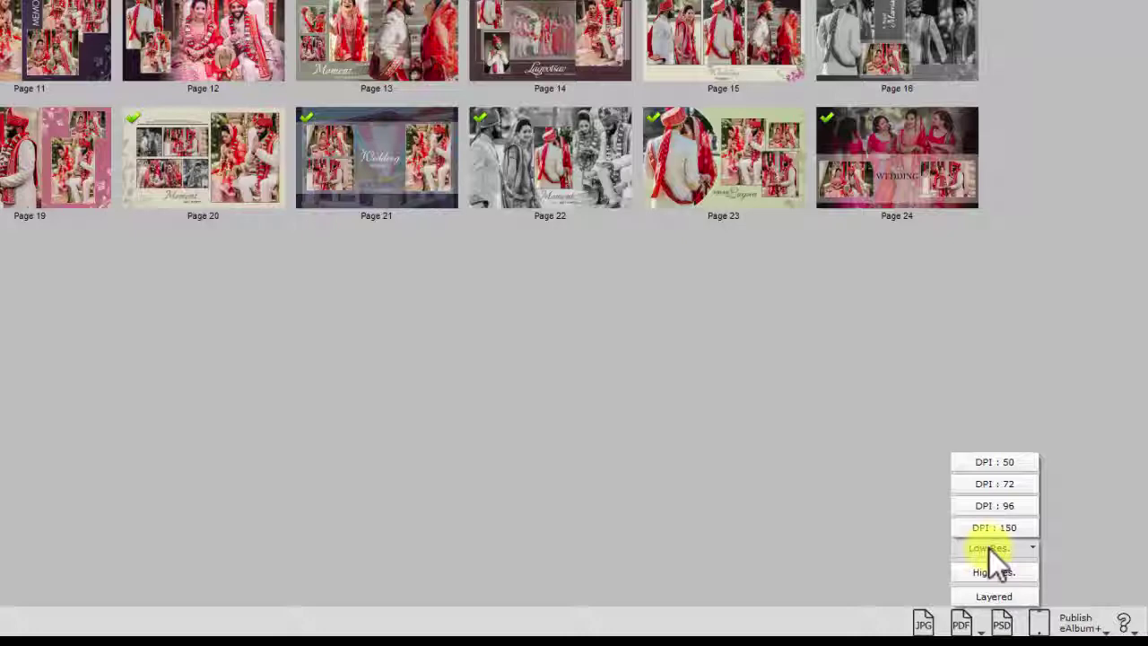
click(995, 484)
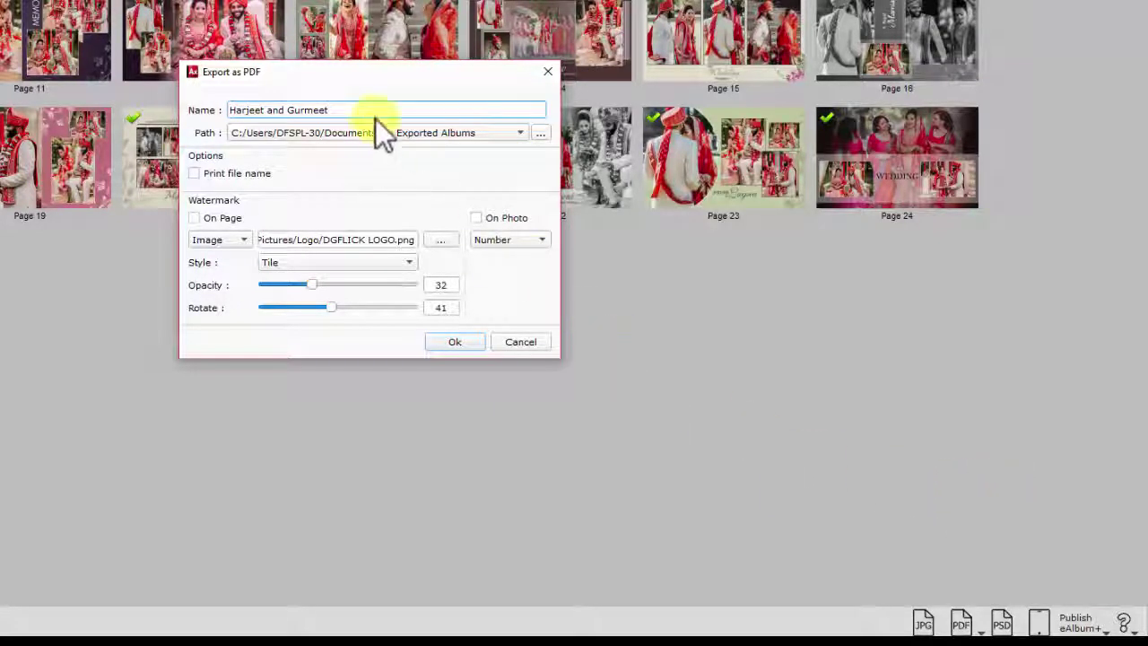
Step: Export the PDF with ' Approval PDF' appended to its name and an on-page logo watermark
text(Approval PDF)
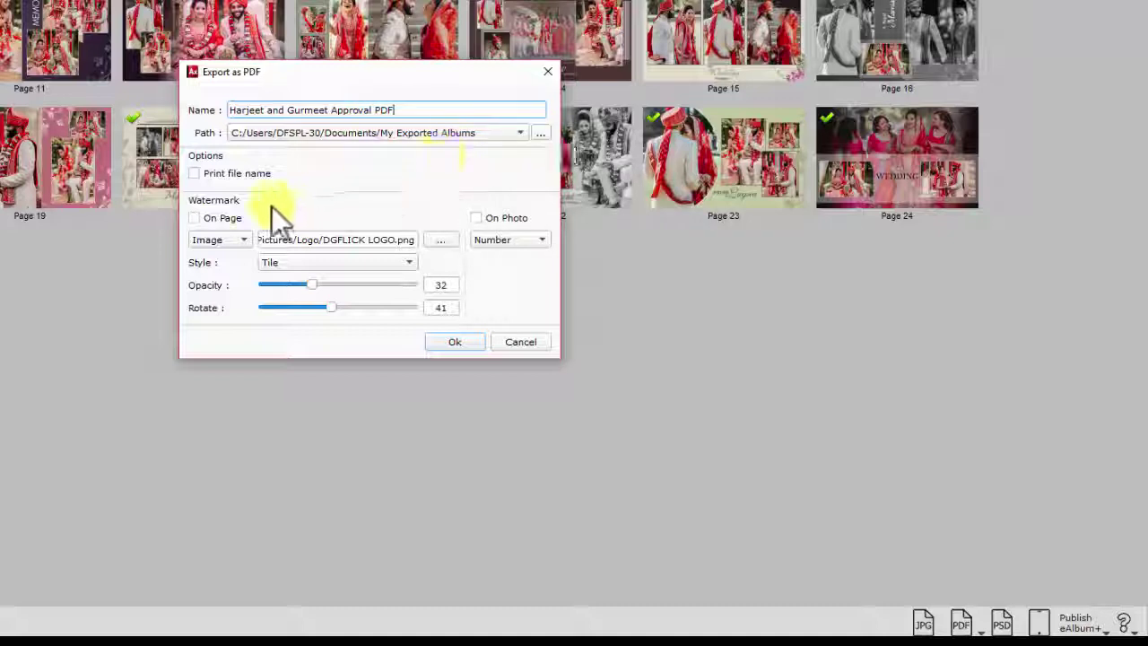
click(193, 218)
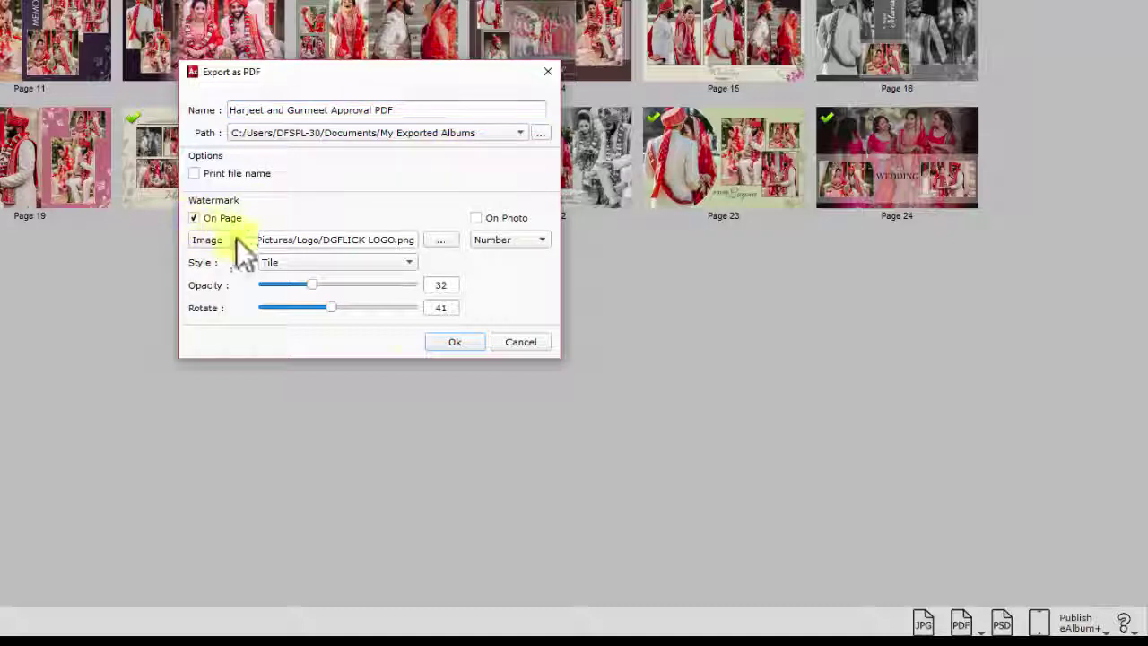
click(443, 344)
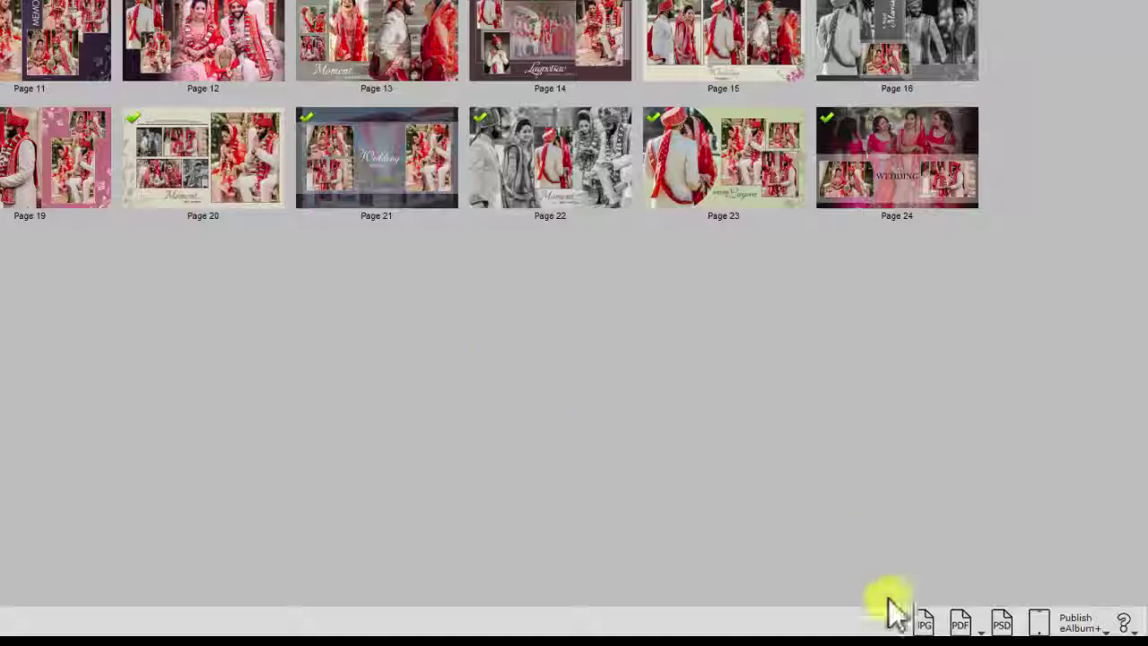
Step: Start a PSD export, linking it to Photoshop.exe in the Photoshop CC 2017 folder
click(961, 622)
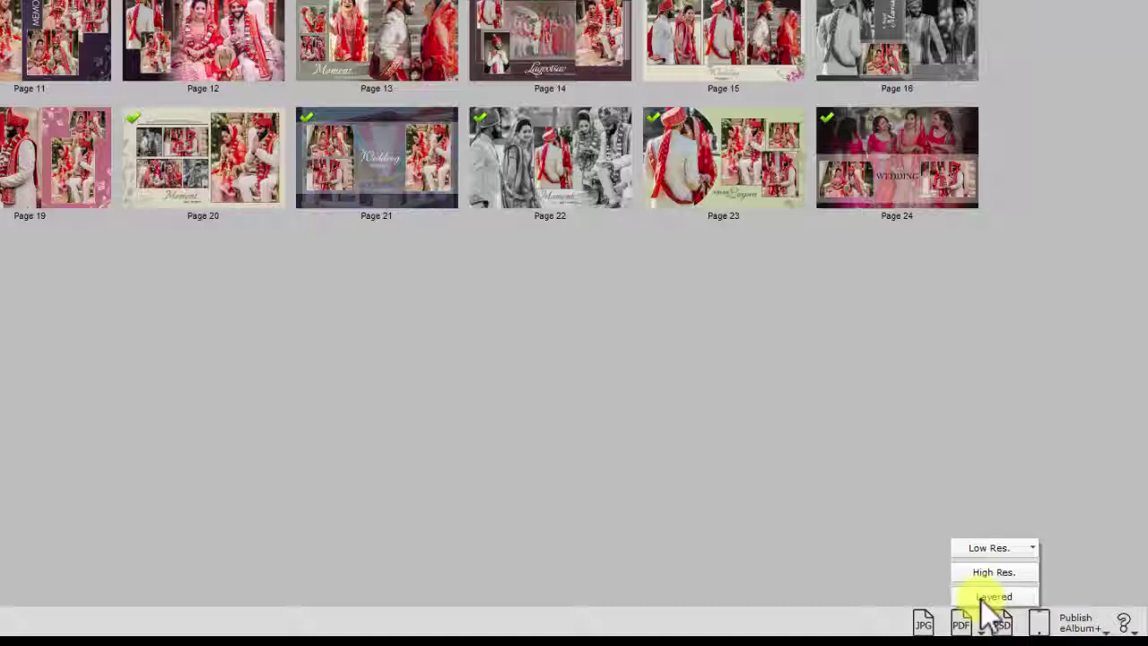
click(968, 622)
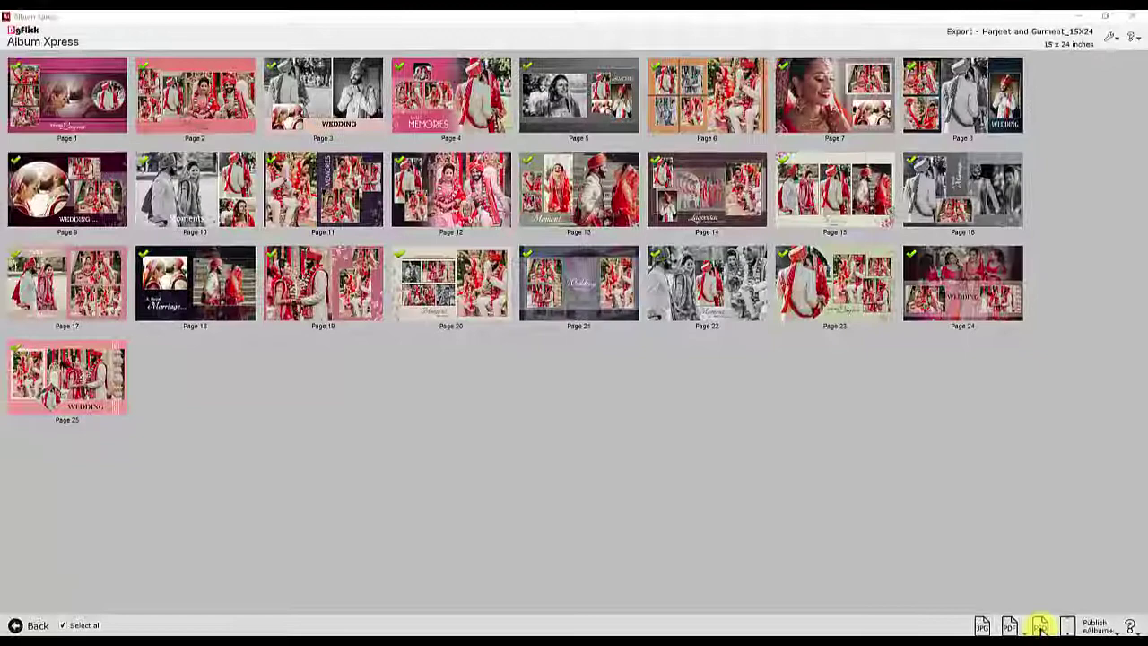
click(1040, 626)
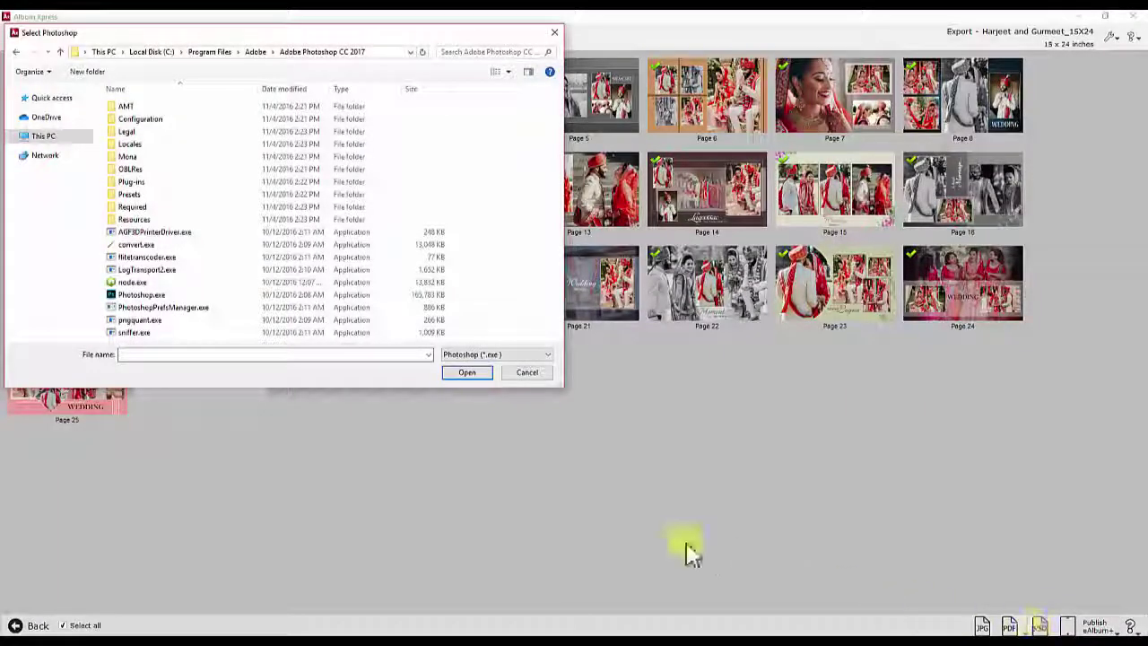
click(161, 299)
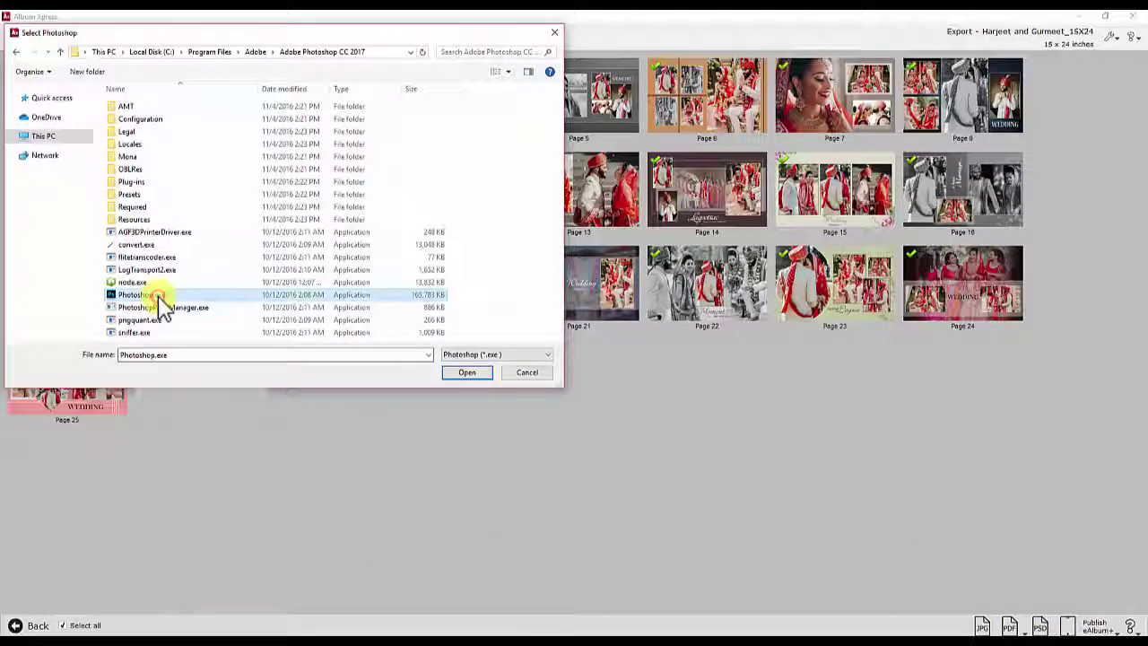
click(468, 372)
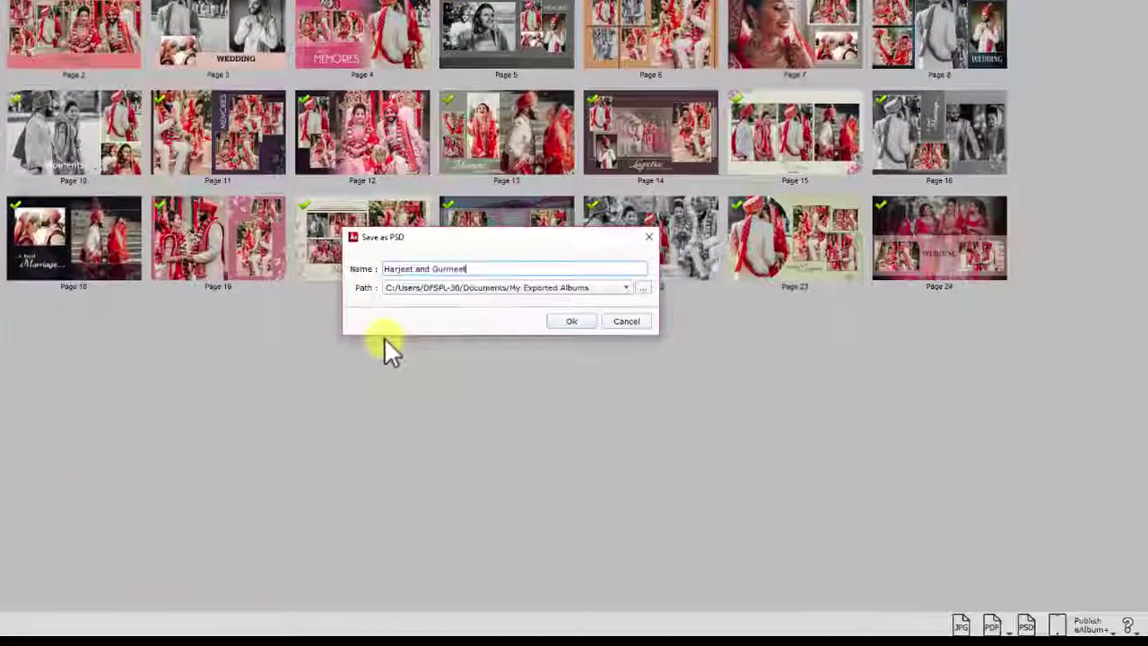
Step: Add 'PSD' after the couple's names in the export name and save the album pages as PSD files
text(PSD)
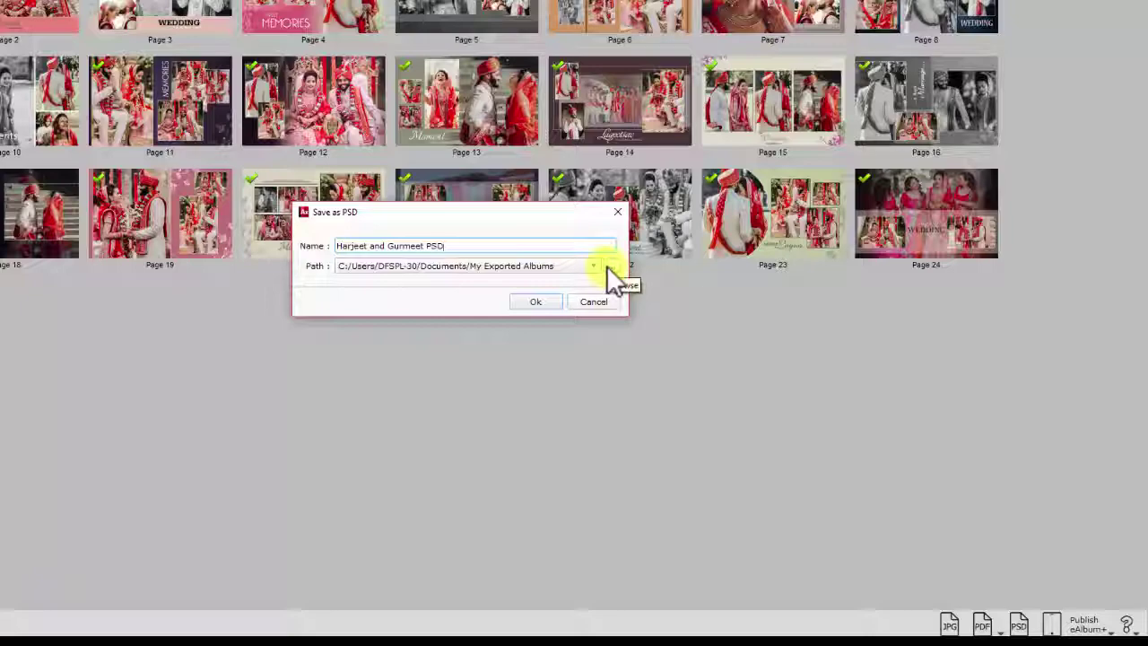
click(523, 302)
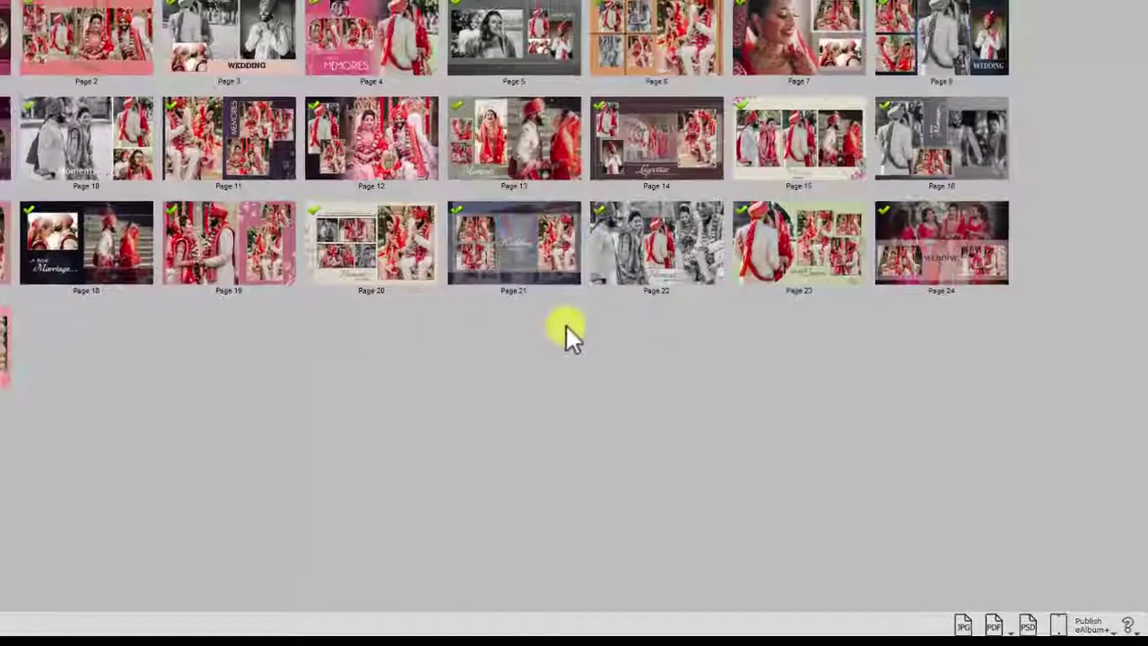